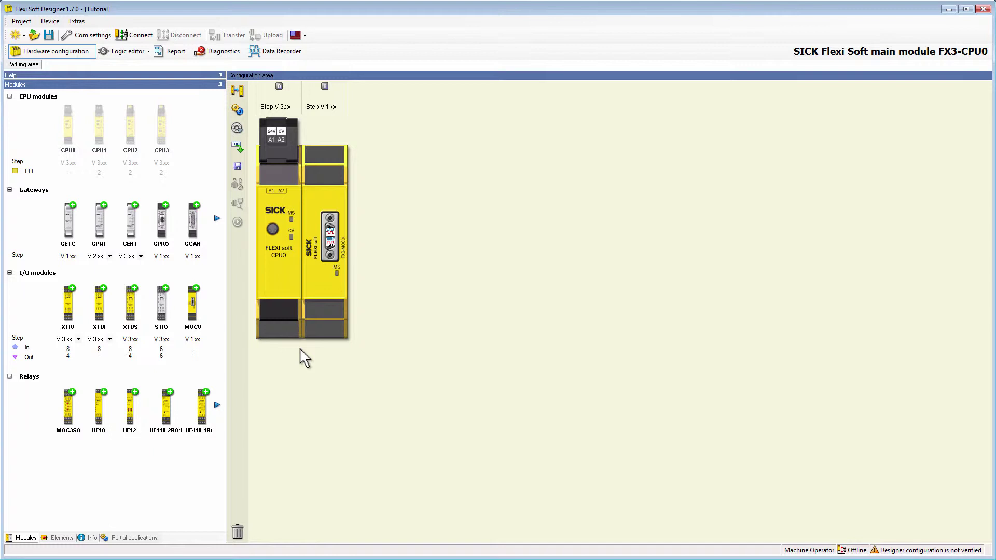
# Open the Logic editor dropdown to list the main and MOC0[1] logic editors
pyautogui.click(138, 53)
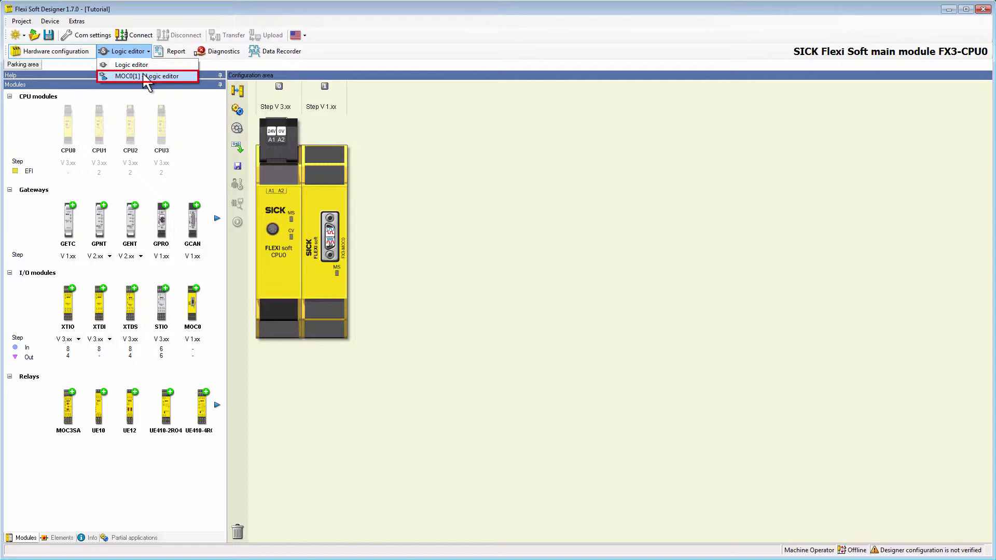
# In the MOC0[1] logic editor, drag a Motion › Speed Cross Check block onto Page 1
pyautogui.click(144, 75)
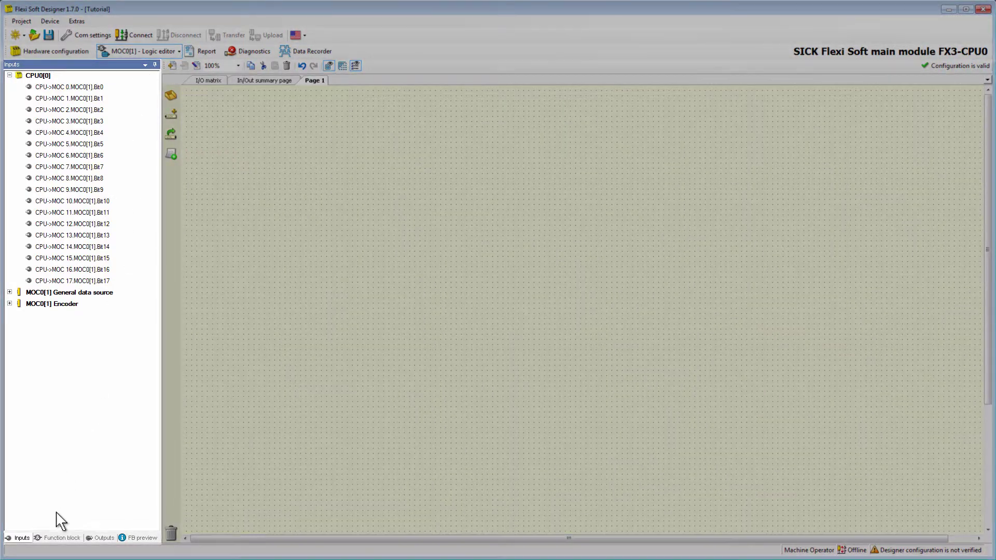
pyautogui.click(58, 538)
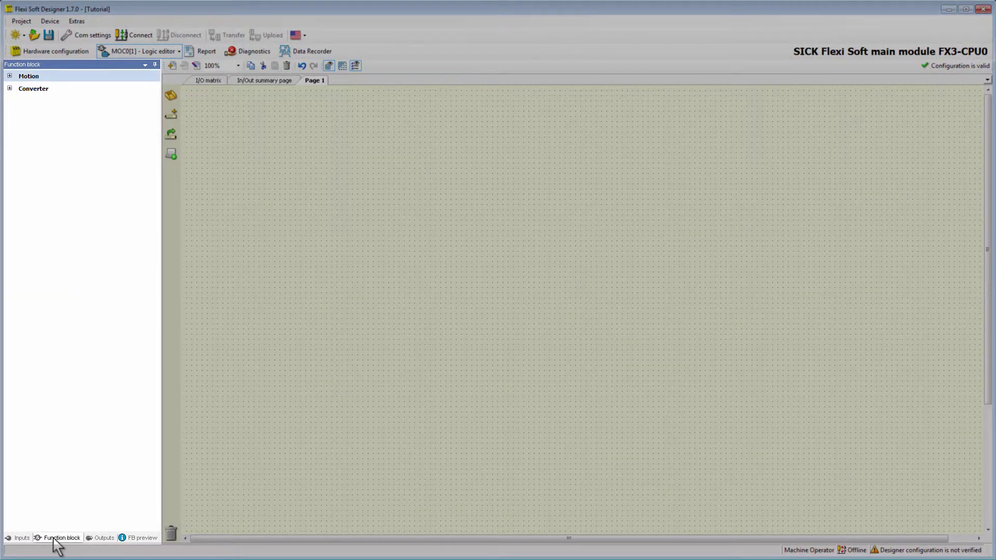
pyautogui.press('Down')
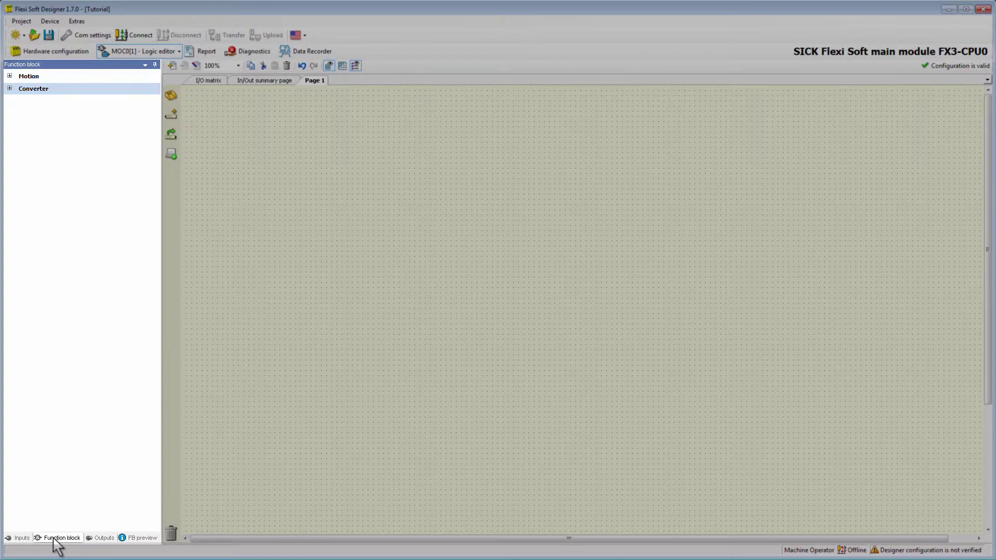
pyautogui.press('Up')
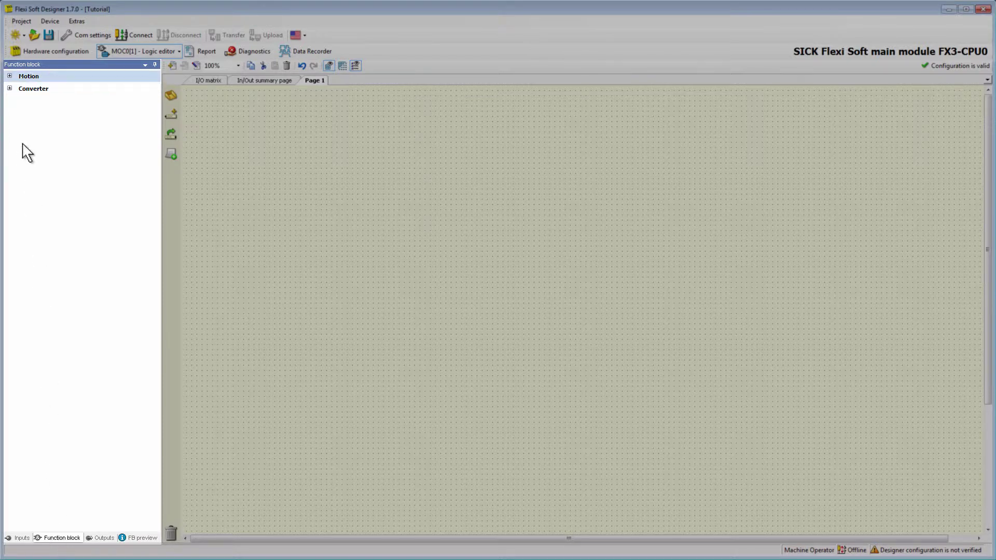
pyautogui.click(9, 76)
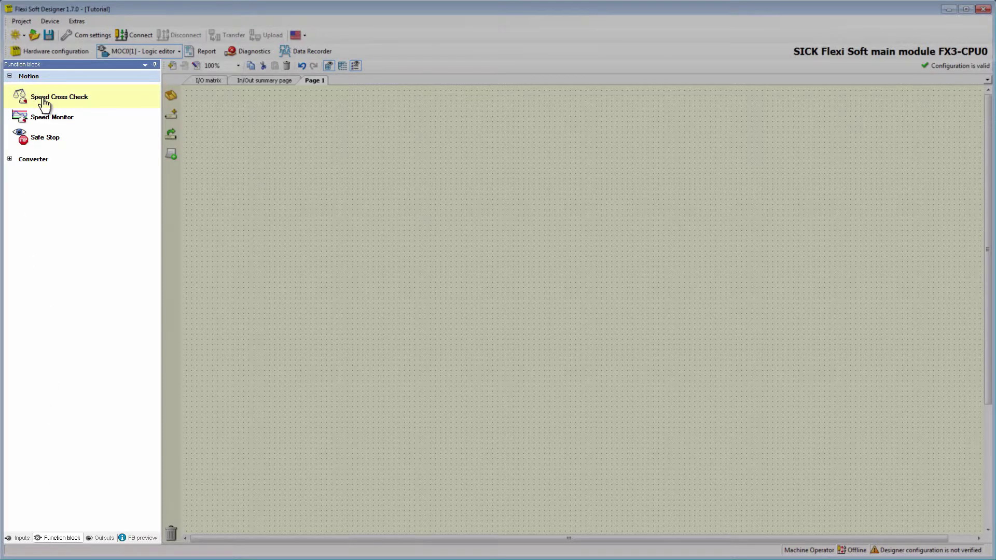
pyautogui.moveTo(67, 96); pyautogui.dragTo(313, 132)
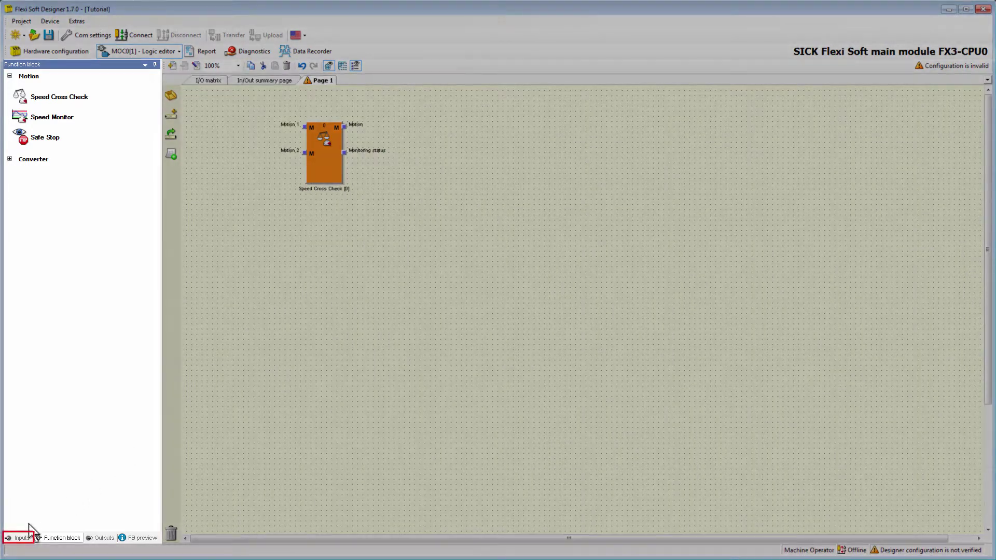
pyautogui.click(19, 539)
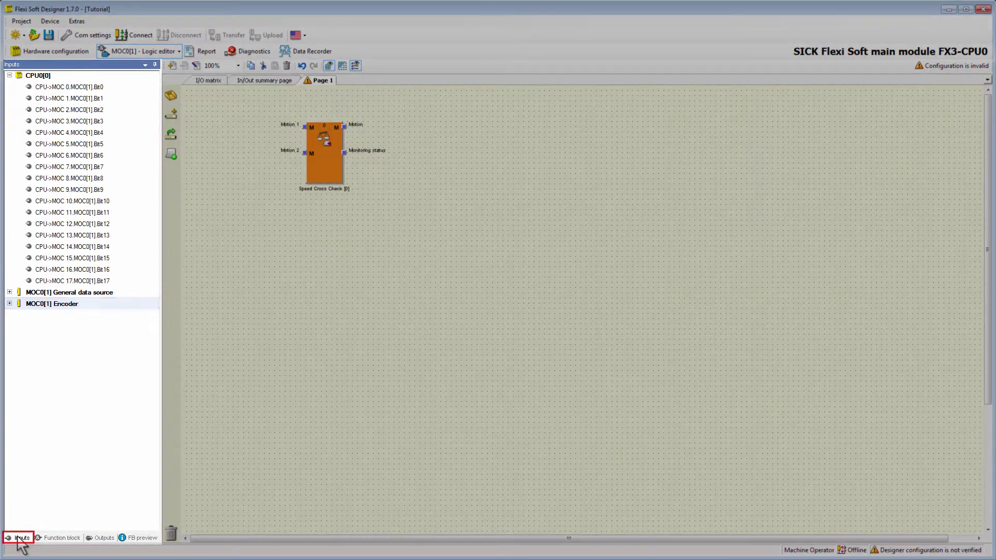
# Expand MOC0[1] Encoder and connect A/B incremental to Motion 1, SSI master to Motion 2
pyautogui.doubleClick(52, 304)
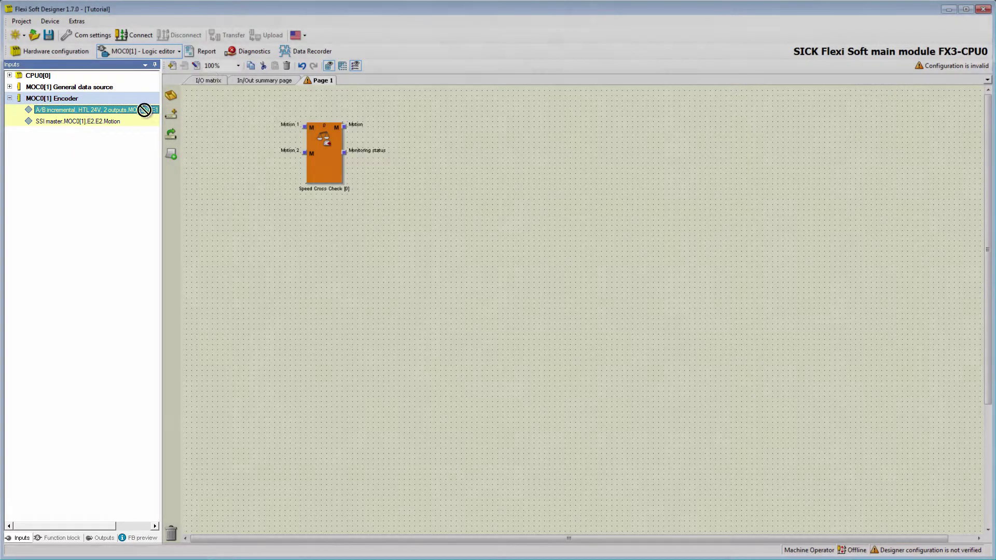
pyautogui.moveTo(144, 109); pyautogui.dragTo(205, 124)
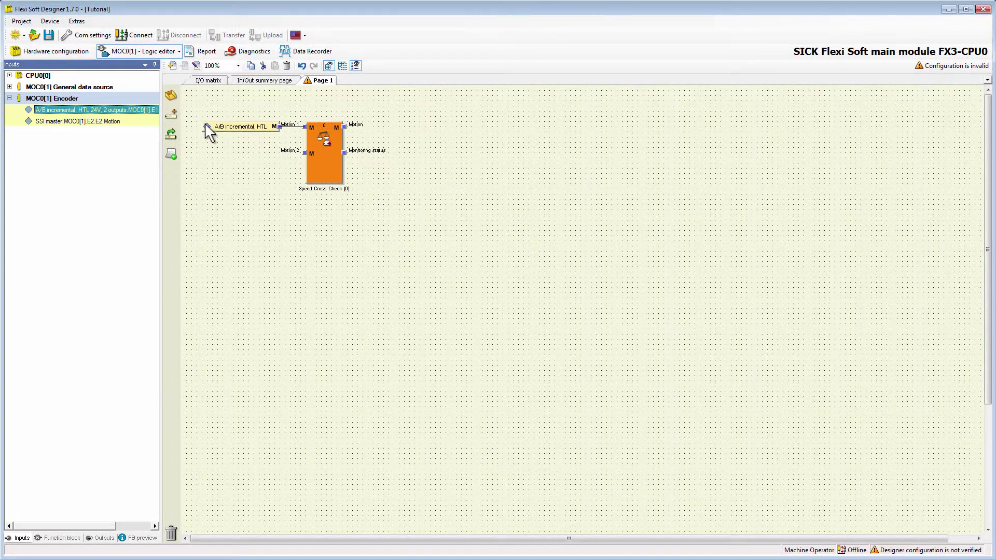
pyautogui.moveTo(123, 121); pyautogui.dragTo(204, 151)
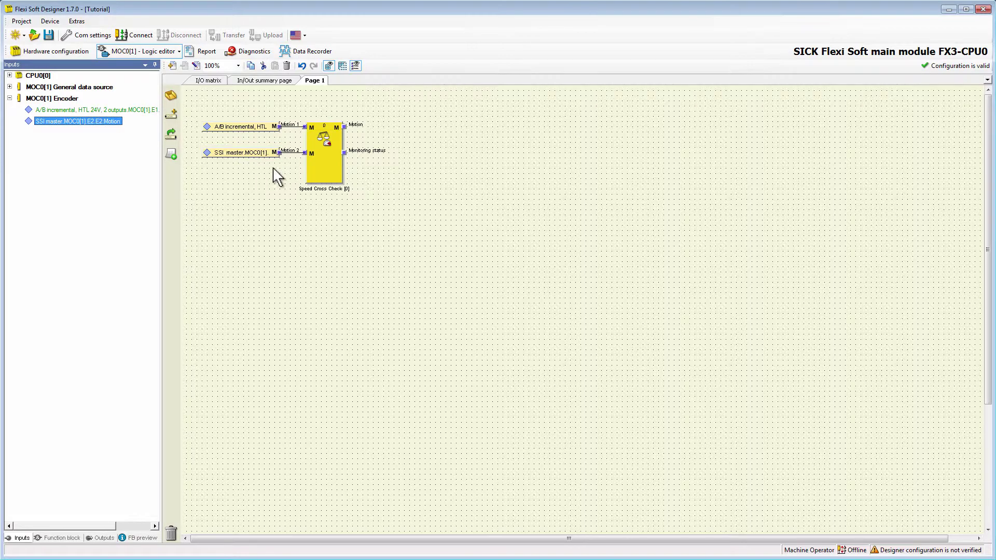
# Open the Speed Cross Check block's parameters at the Units page, speeds in mm/s
pyautogui.doubleClick(324, 149)
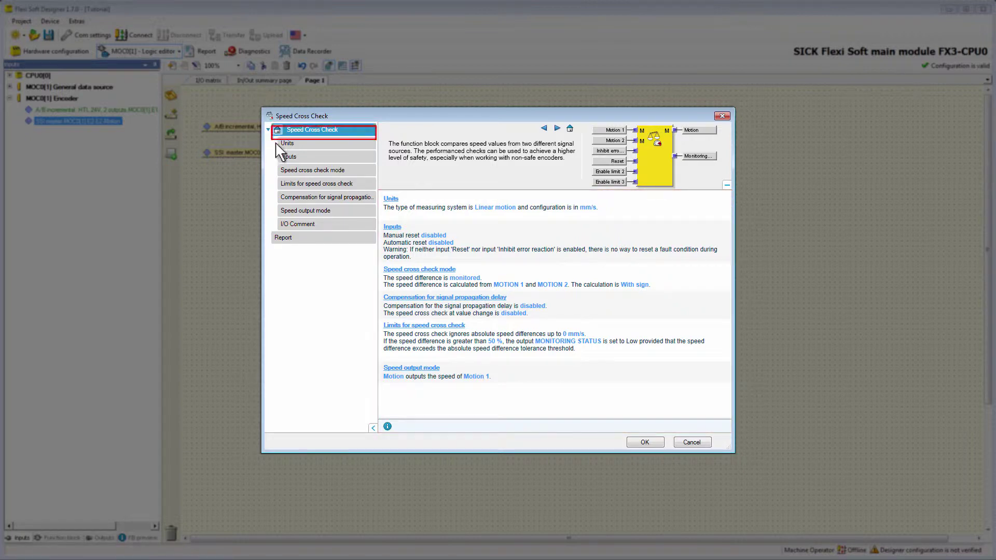
pyautogui.click(278, 145)
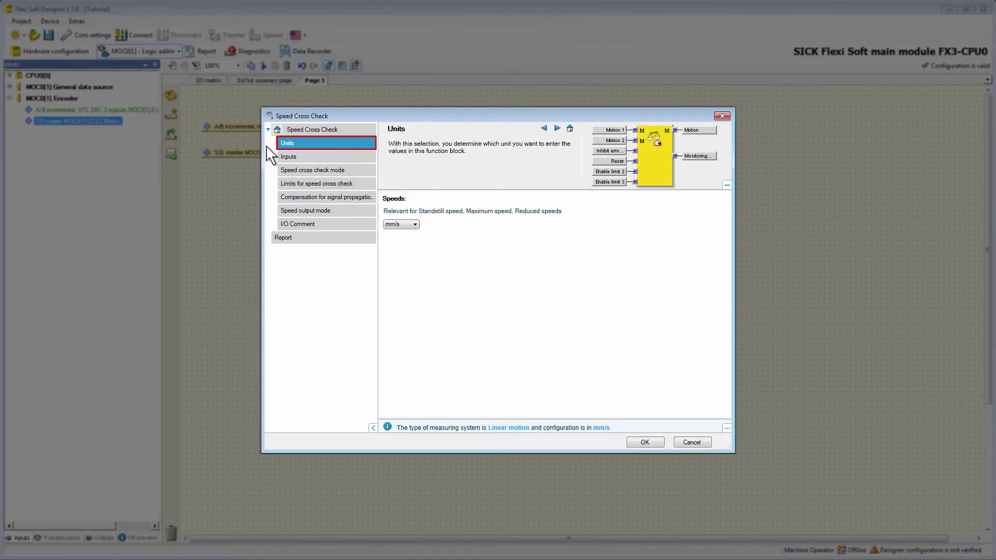
# Show the Speed Cross Check dialog's 'Inputs for error handling' page
pyautogui.click(283, 157)
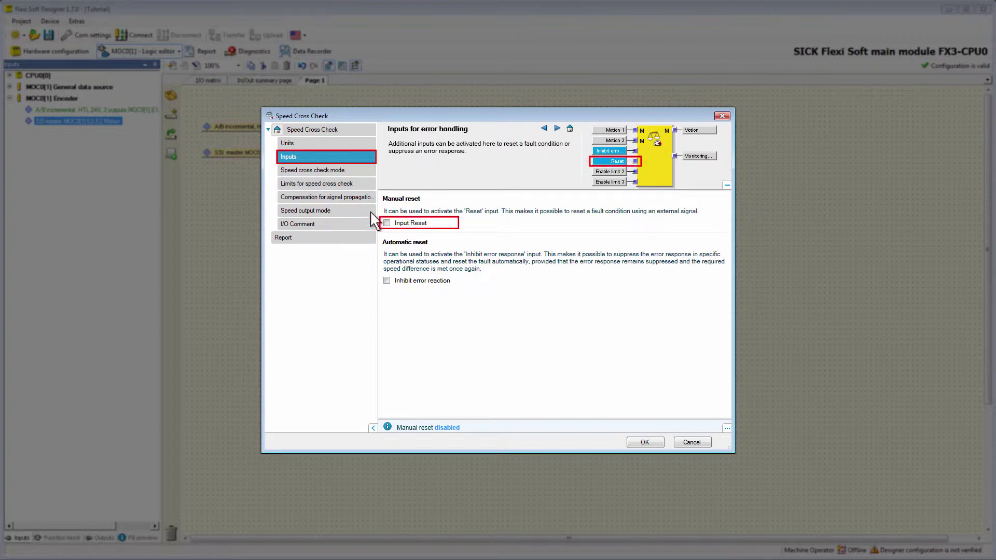
# Leave Input Reset and Inhibit error reaction disabled, then view the Speed cross check mode page
pyautogui.click(387, 224)
pyautogui.click(387, 223)
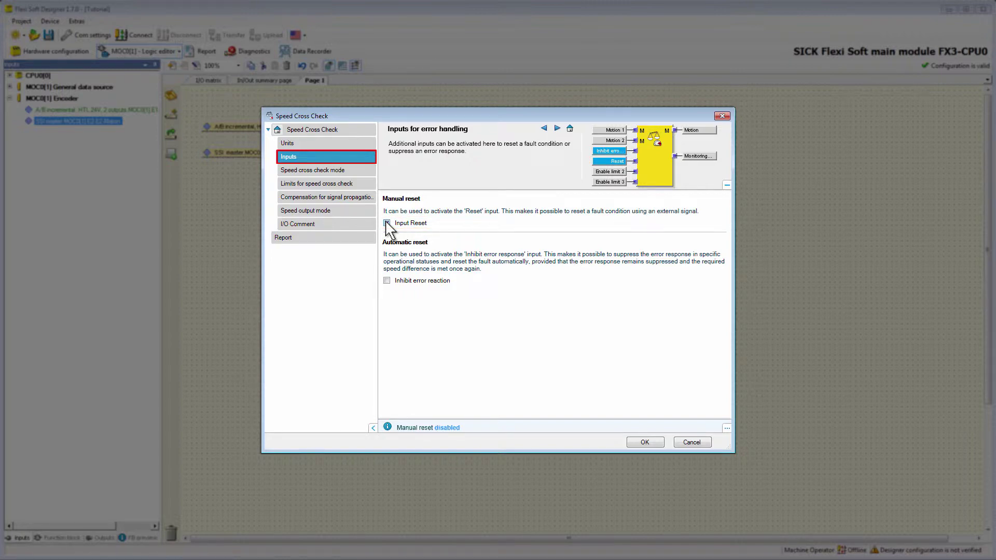
pyautogui.click(387, 280)
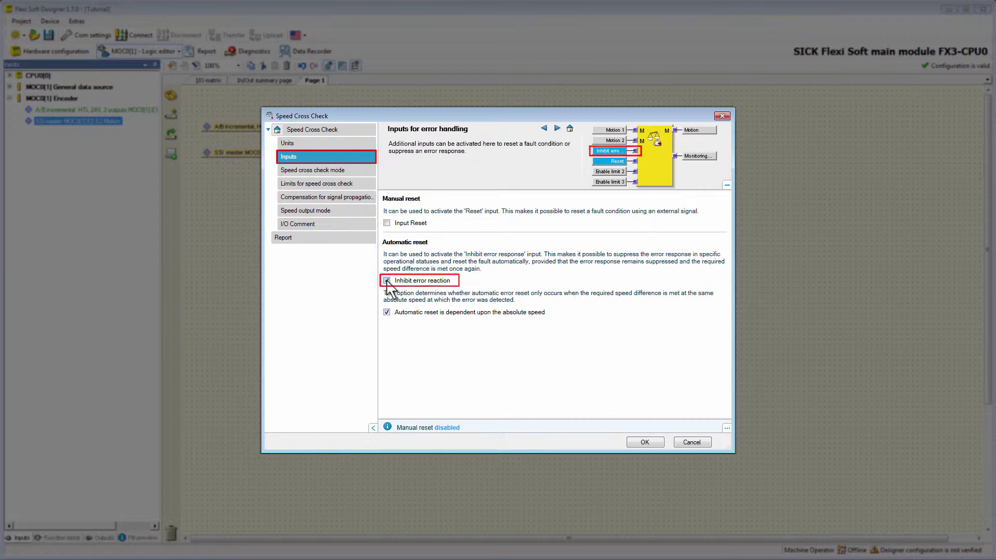
pyautogui.click(386, 281)
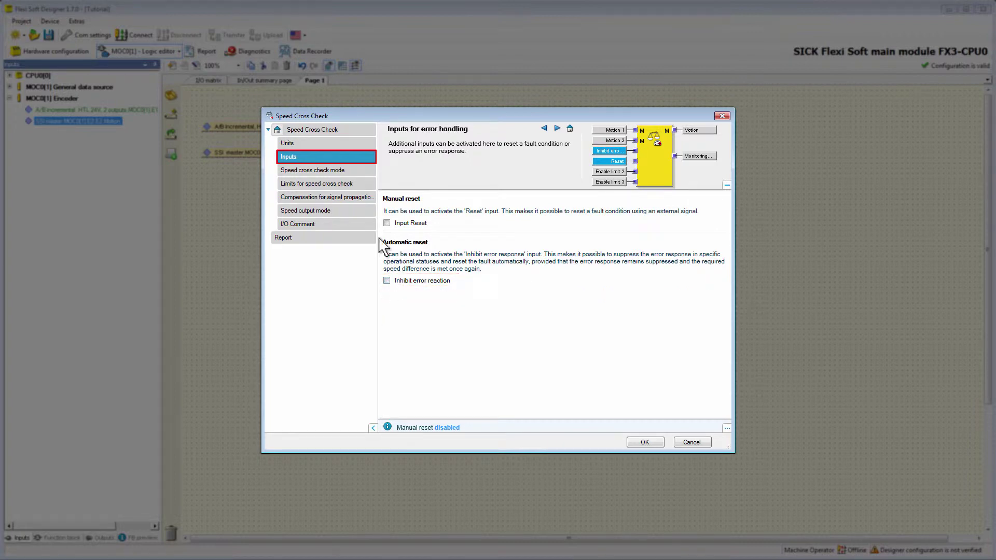
pyautogui.click(327, 171)
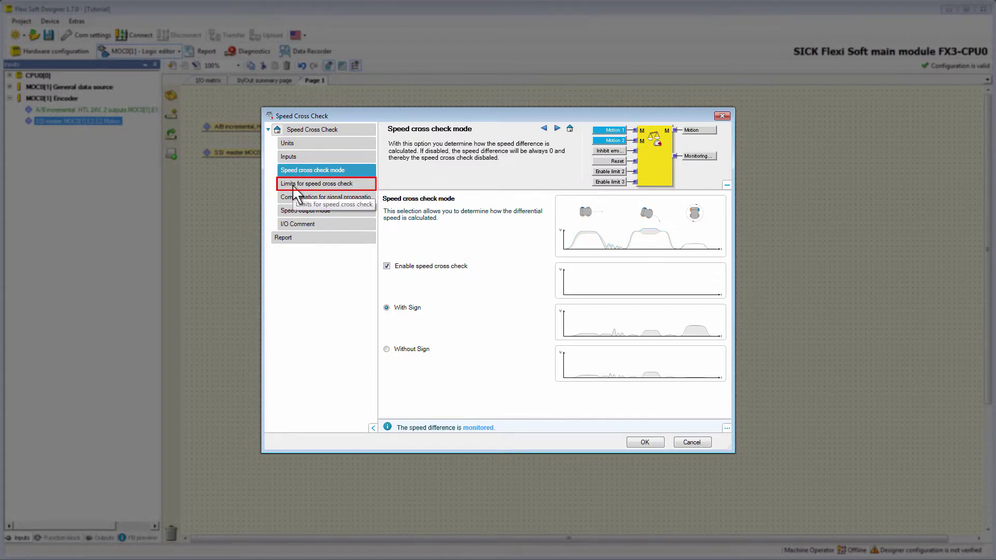
# Show the 'Limits for speed cross check' page, with limit 1 at 50 %
pyautogui.click(283, 186)
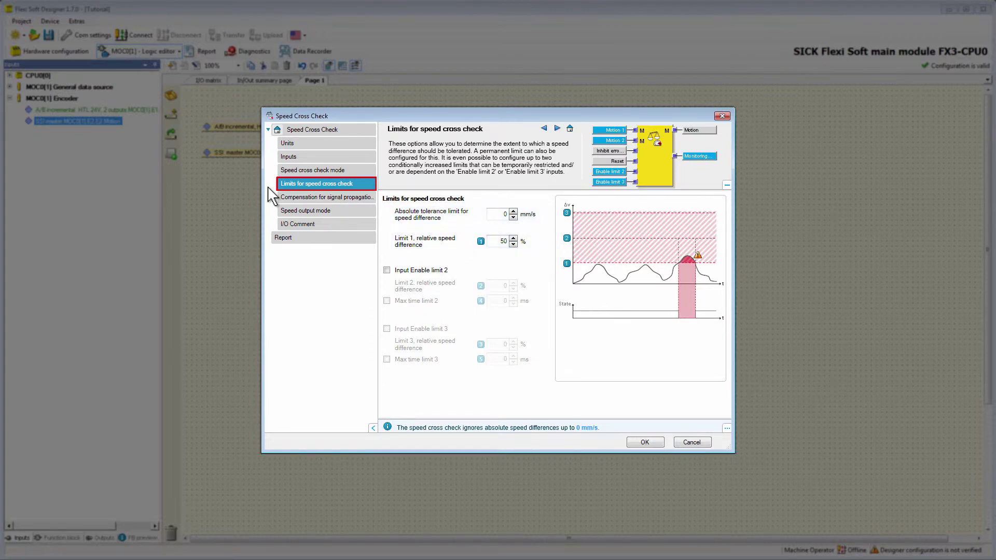
# Tick Input Enable limit 2 and Input Enable limit 3, each at 50 %
pyautogui.click(386, 270)
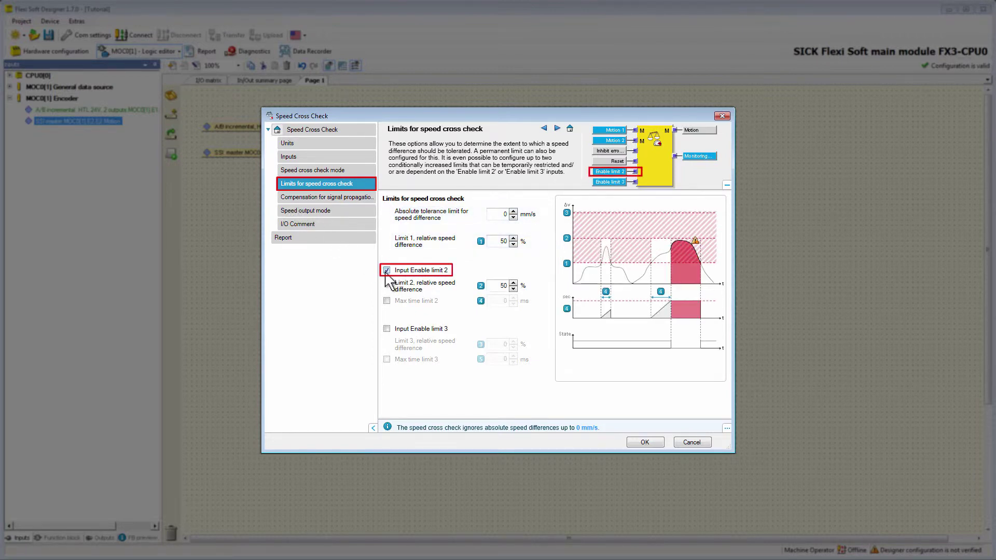
pyautogui.click(387, 329)
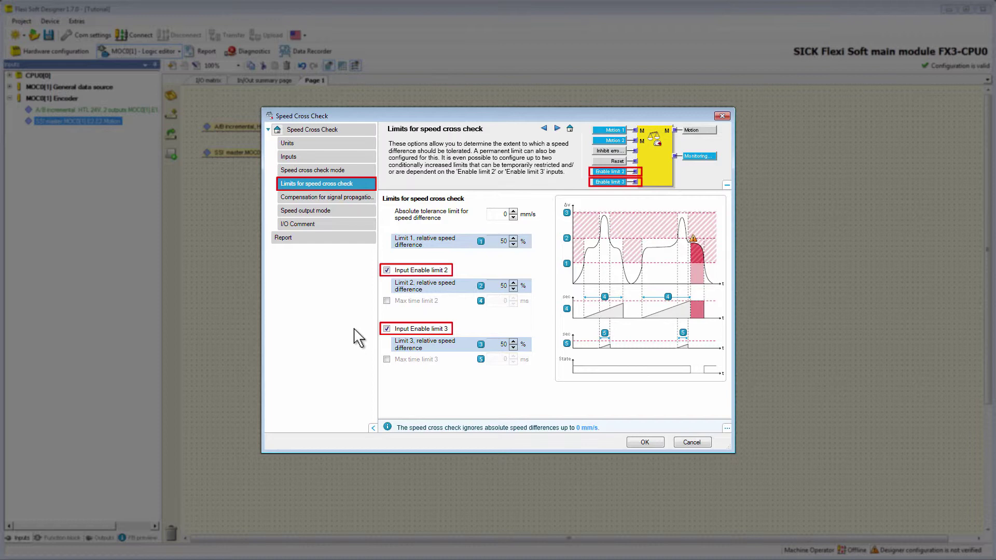
# Set Limit 2 to 60 % and Limit 3 to 70 %, enabling a maximum time for each
pyautogui.click(514, 283)
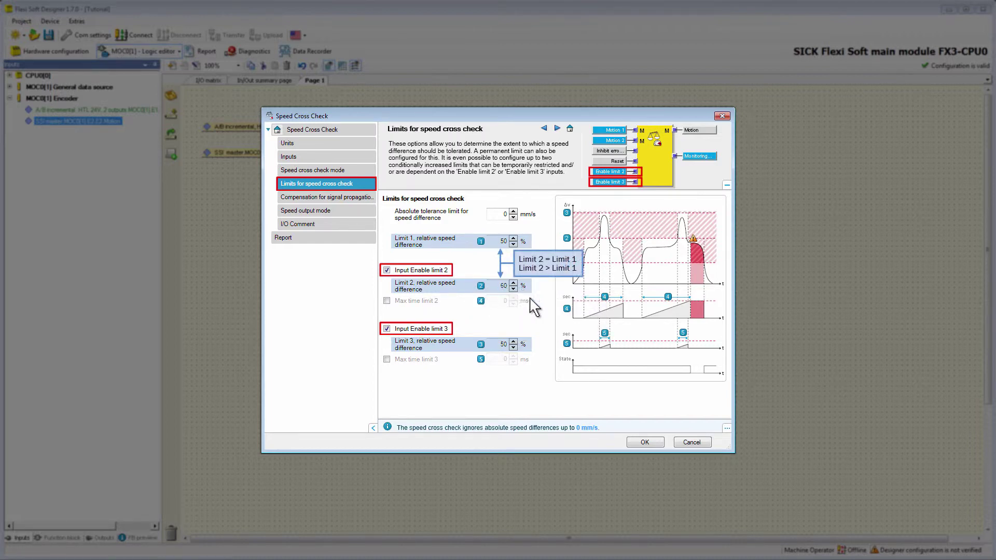
pyautogui.click(513, 343)
pyautogui.click(513, 343)
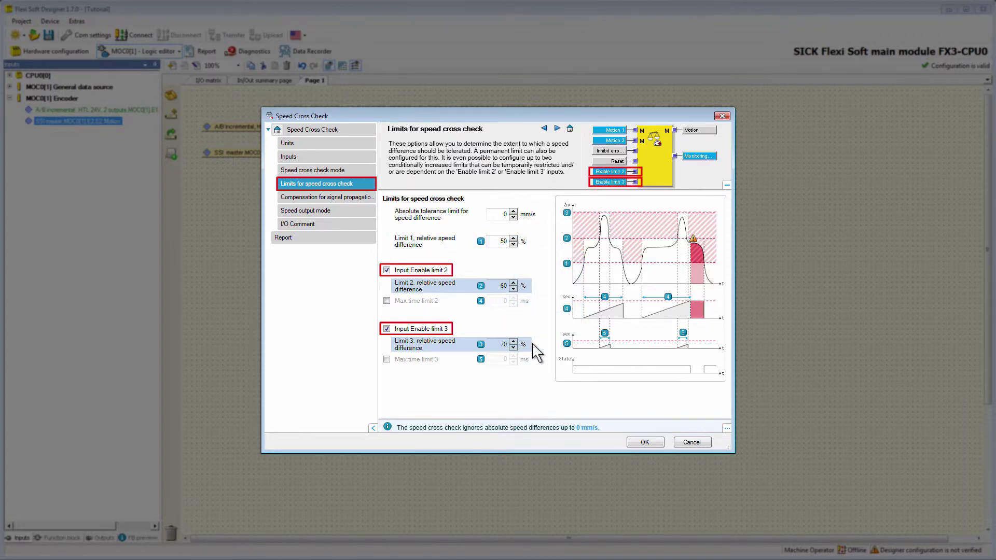
pyautogui.click(387, 302)
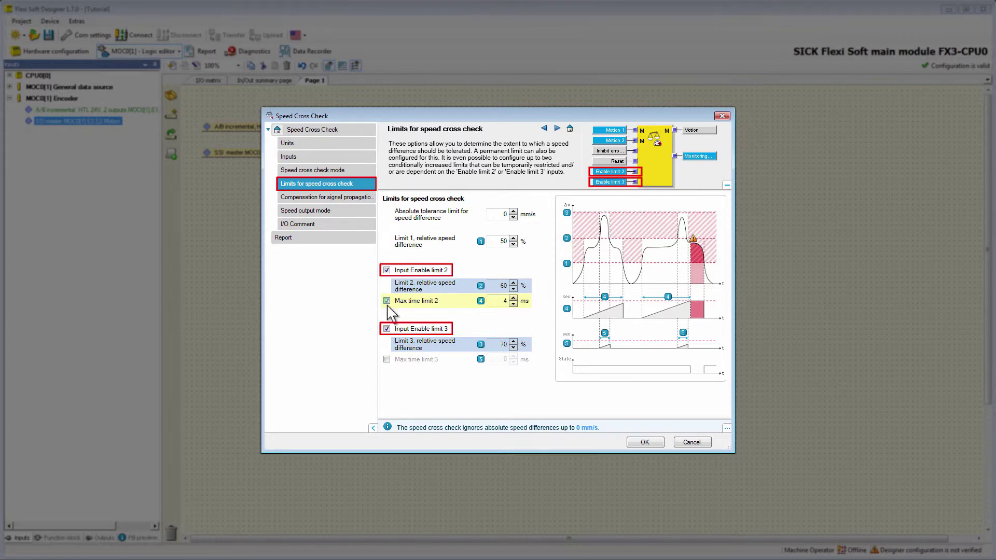
pyautogui.click(387, 359)
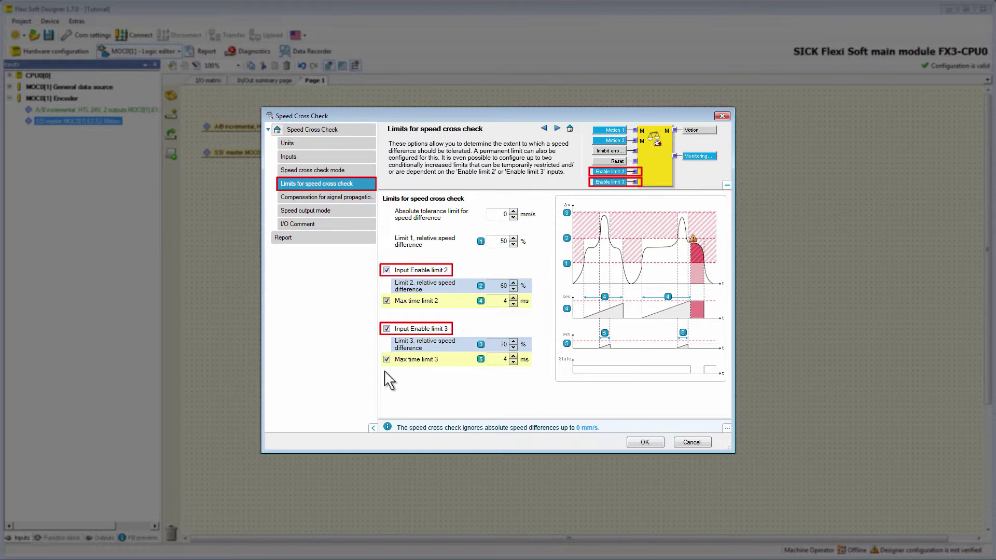
# Untick Enable limit 3 and 2, then view the signal propagation delay compensation page
pyautogui.click(387, 329)
pyautogui.click(386, 270)
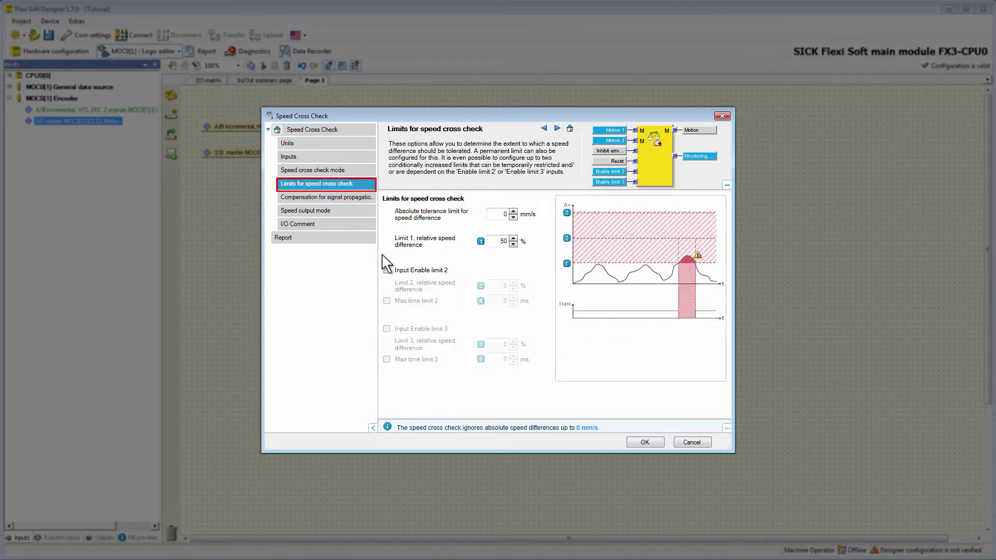
pyautogui.click(332, 199)
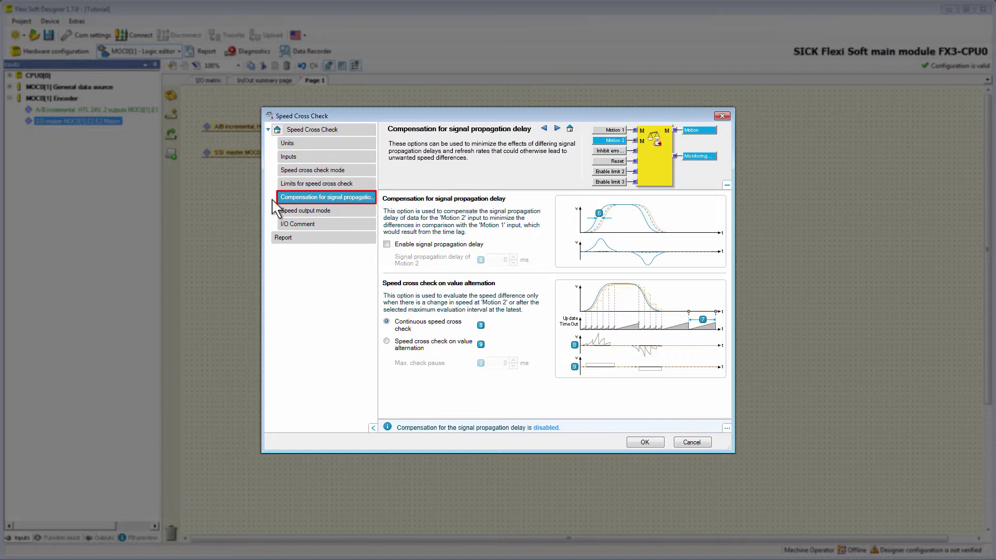
pyautogui.click(387, 244)
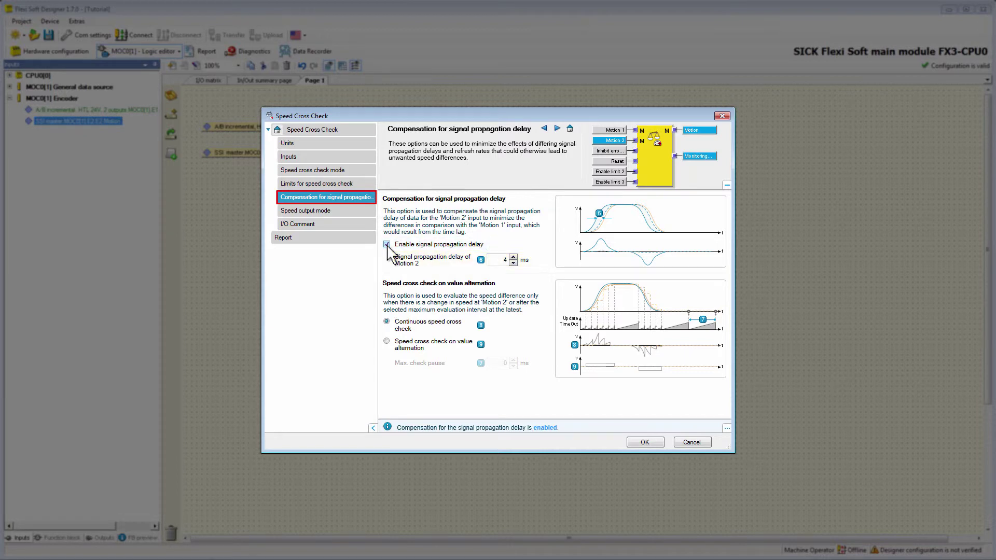
pyautogui.click(386, 245)
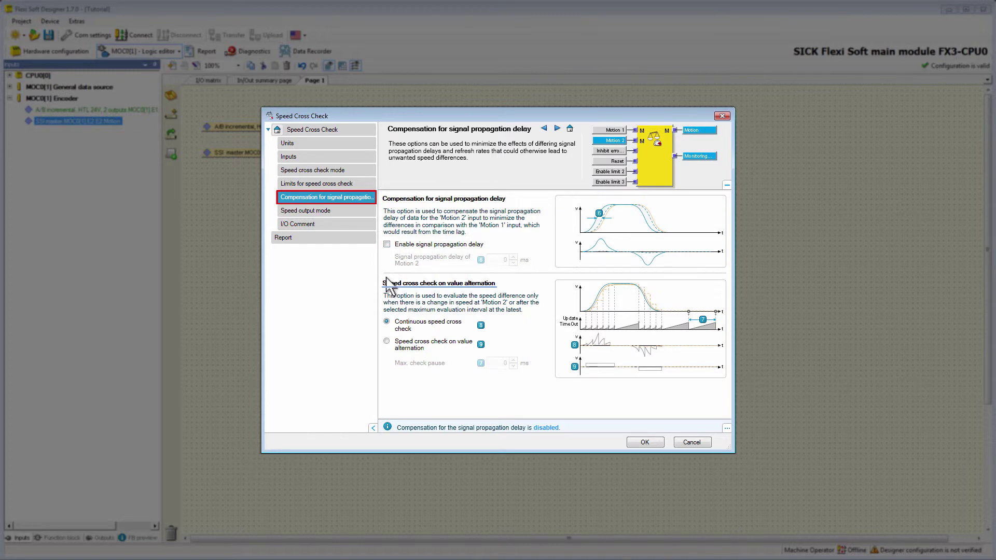
# Select 'Speed cross check on value alternation', then view the Speed output mode page
pyautogui.click(387, 341)
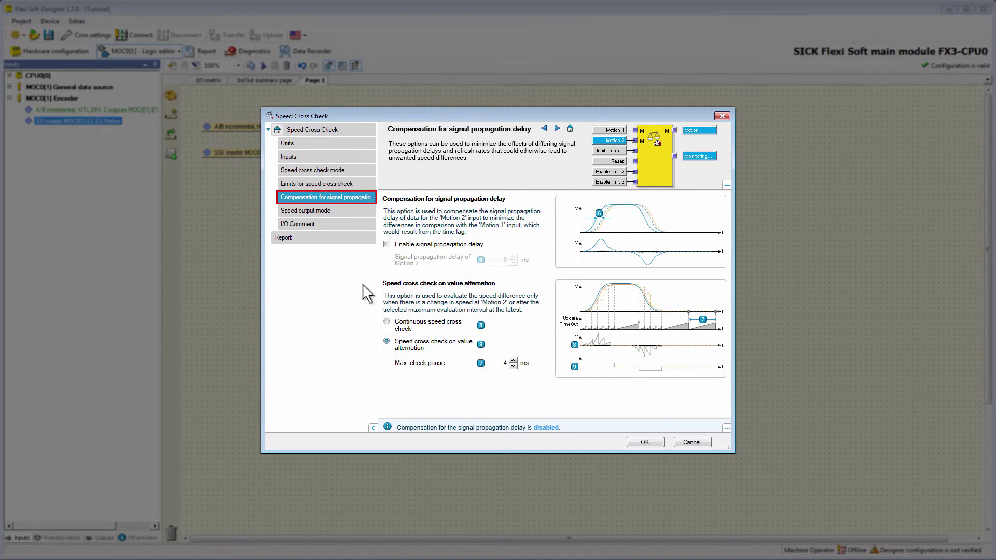
pyautogui.click(327, 212)
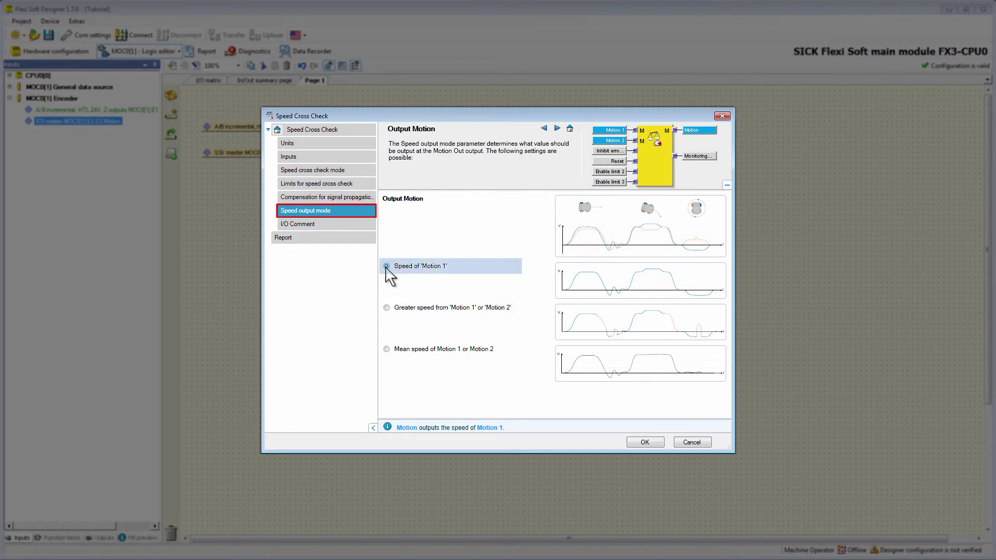
# Choose 'Mean speed of Motion 1 or Motion 2' as the speed output, then show the I/O Comment page
pyautogui.click(386, 308)
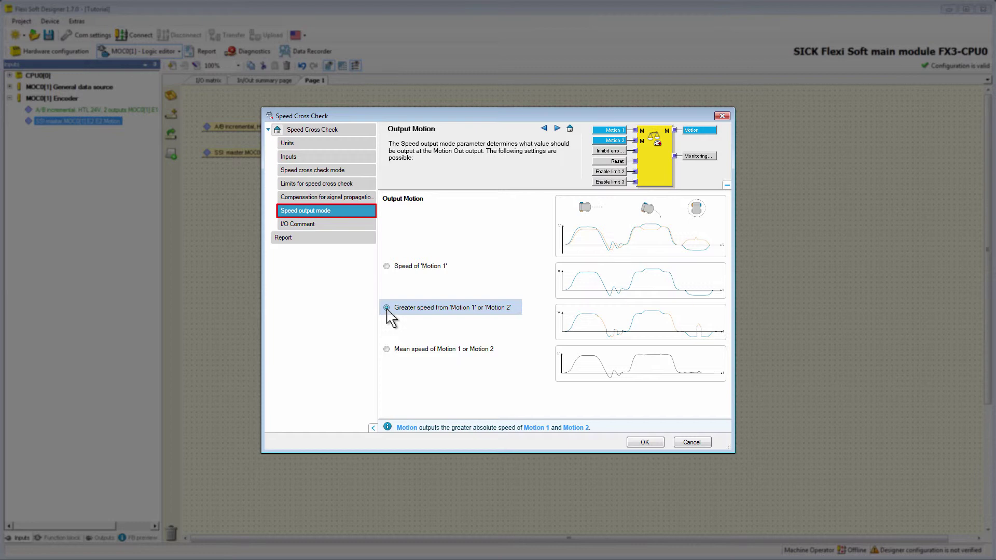
pyautogui.click(386, 349)
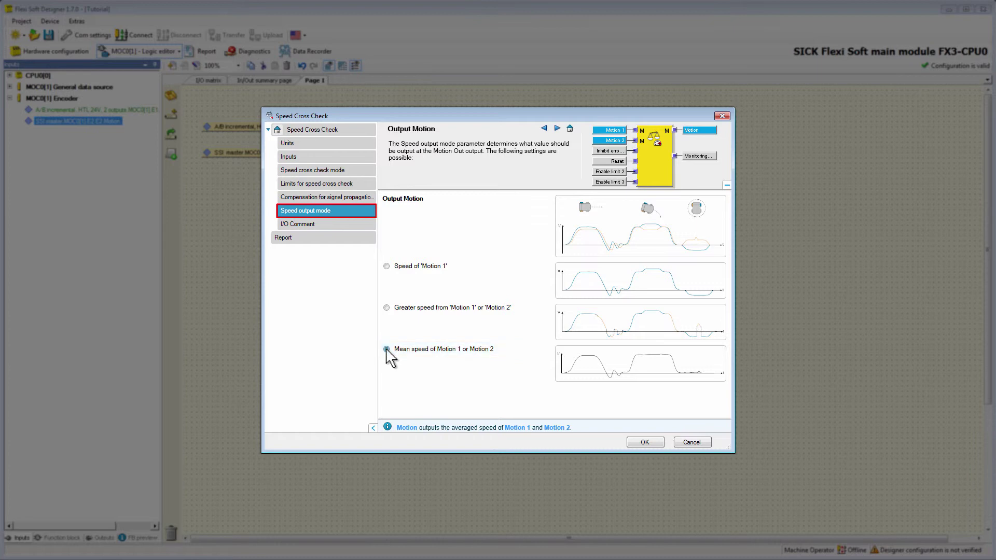
pyautogui.click(327, 227)
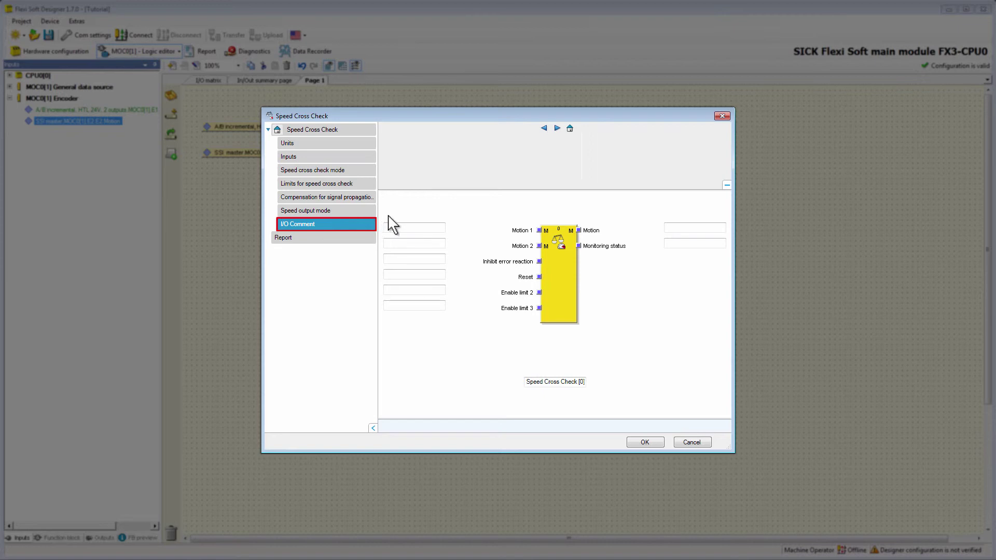